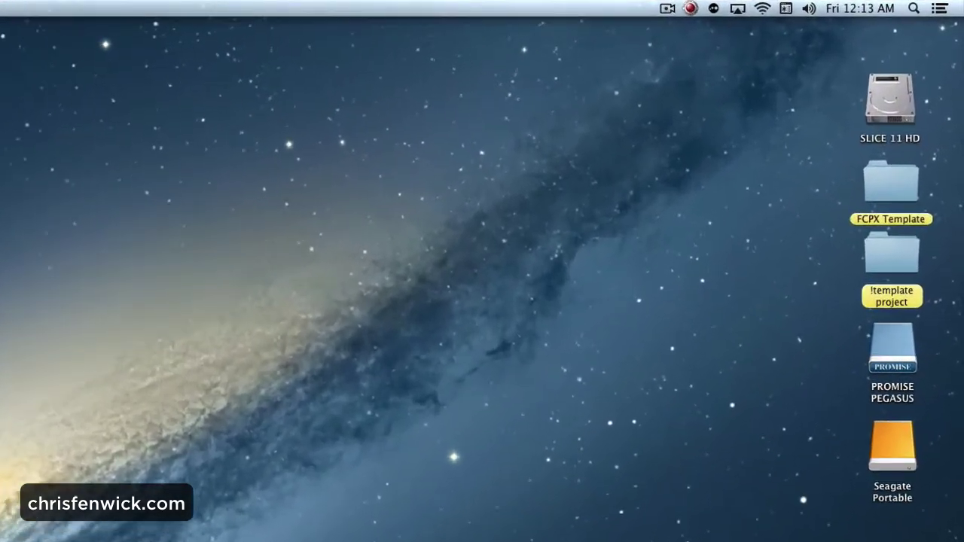
- Launch Disk Utility and start a new blank disk image
key(super+space)
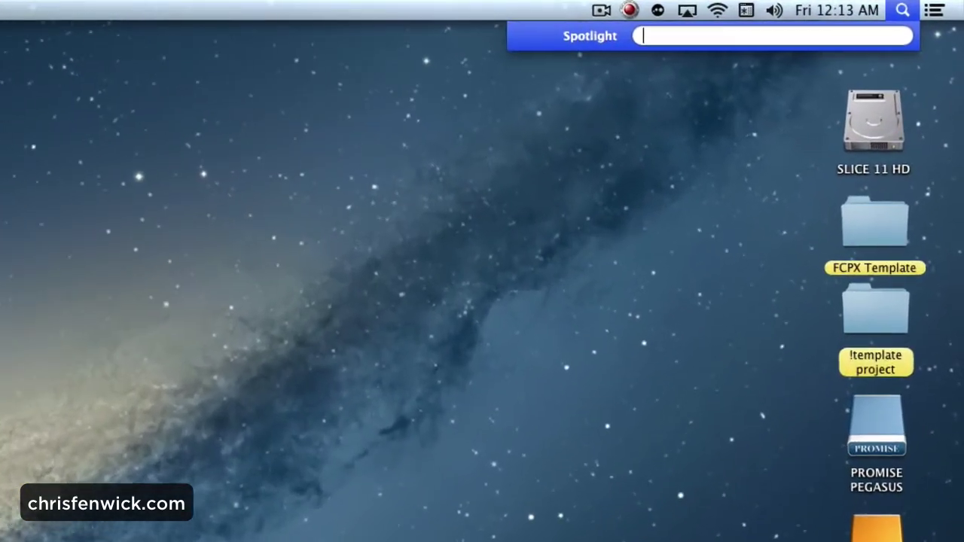
text(dis)
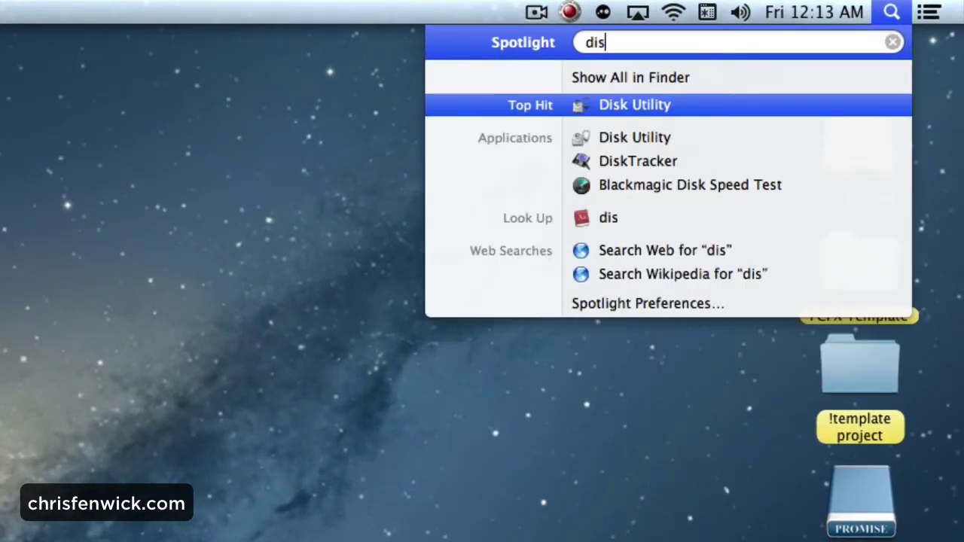
text(k)
key(Return)
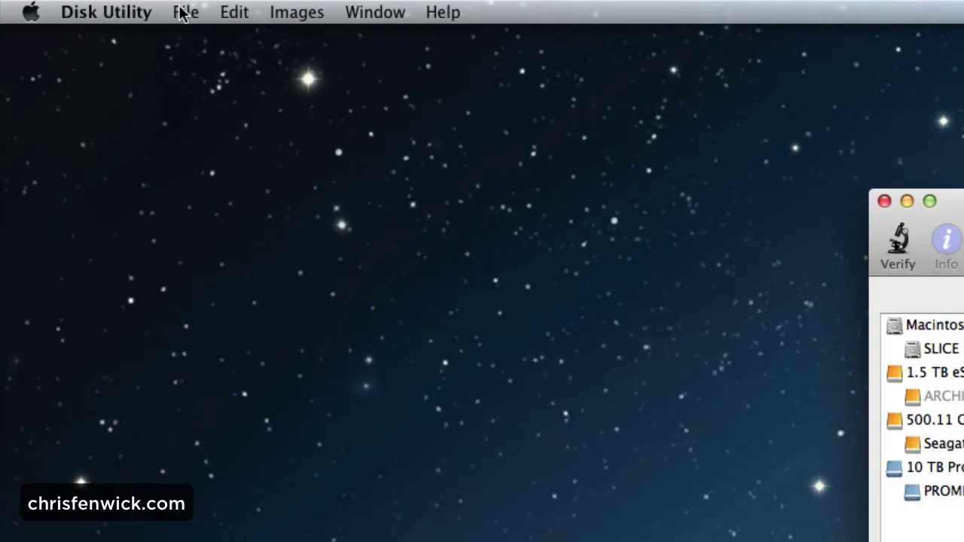
click(186, 12)
mouse_move(204, 62)
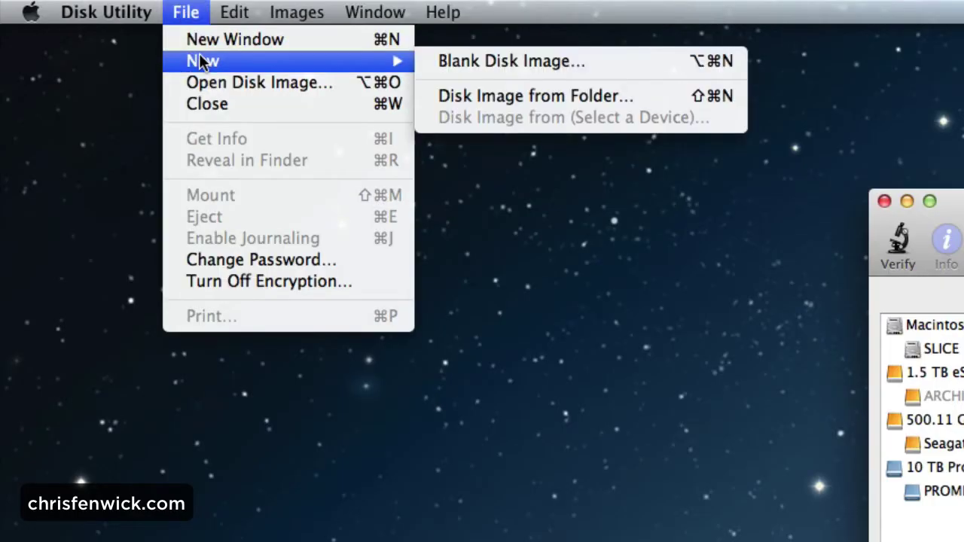
click(614, 69)
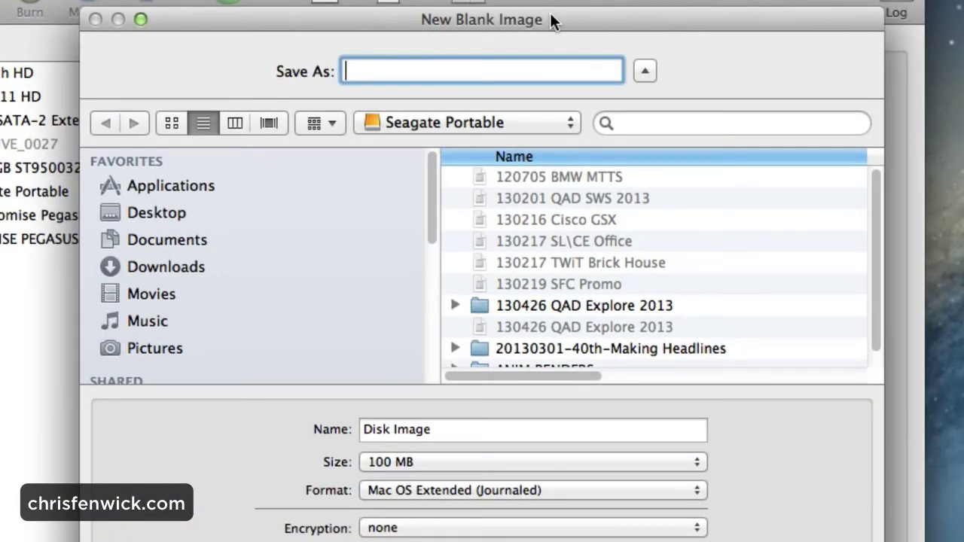
- Enter "130502 FCPX Setup" as both the image's file name and its volume name, with Seagate Portable as the save location
scroll(337, 299, down, 3)
scroll(332, 302, down, 4)
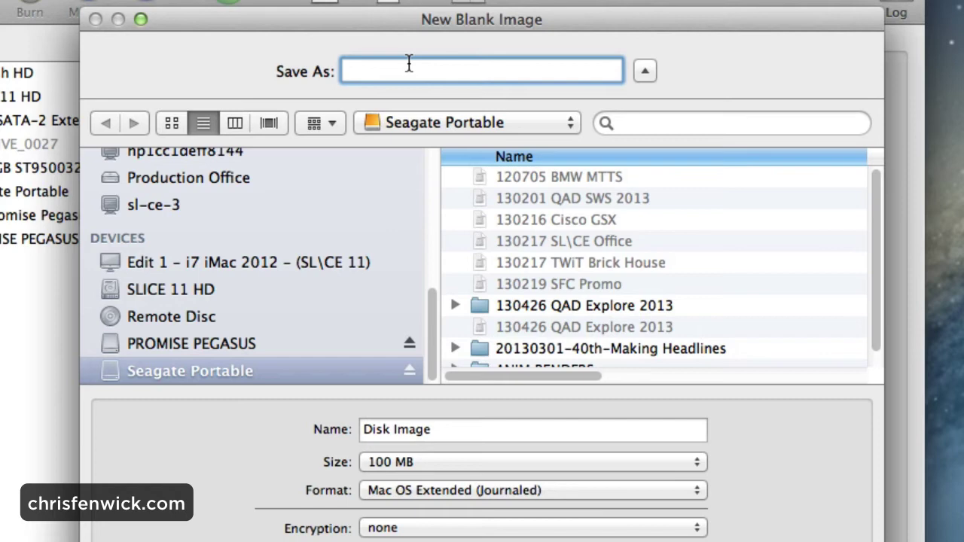
text(130502)
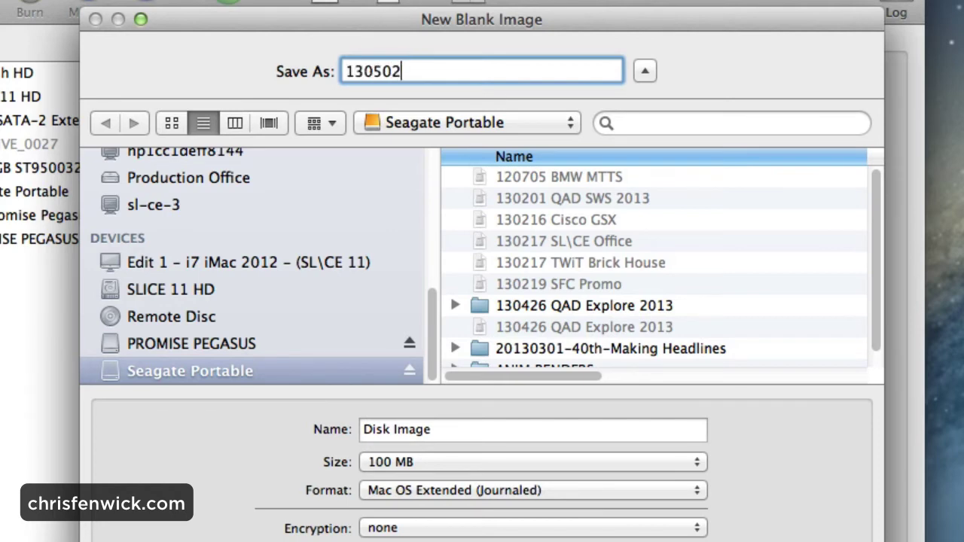
text( FCPX Setup)
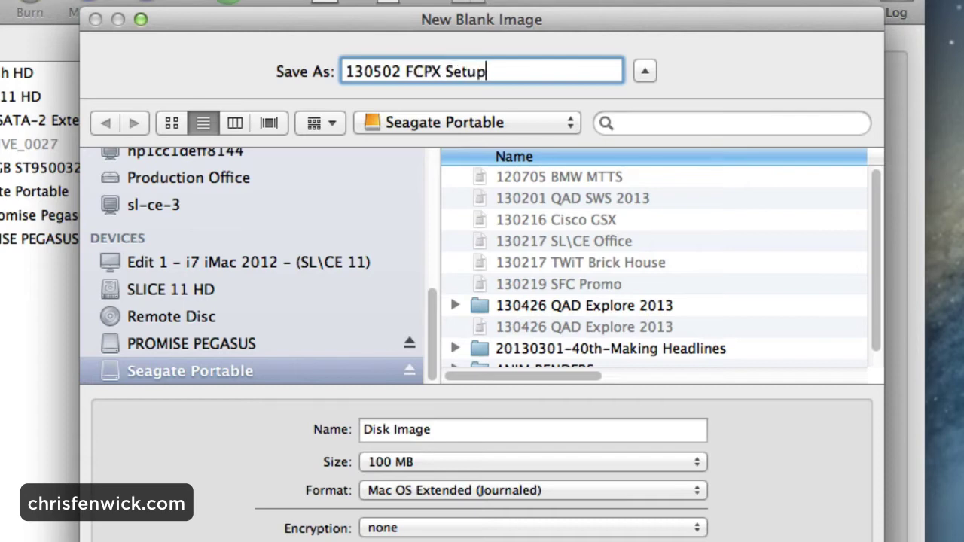
key(super+a)
key(super+c)
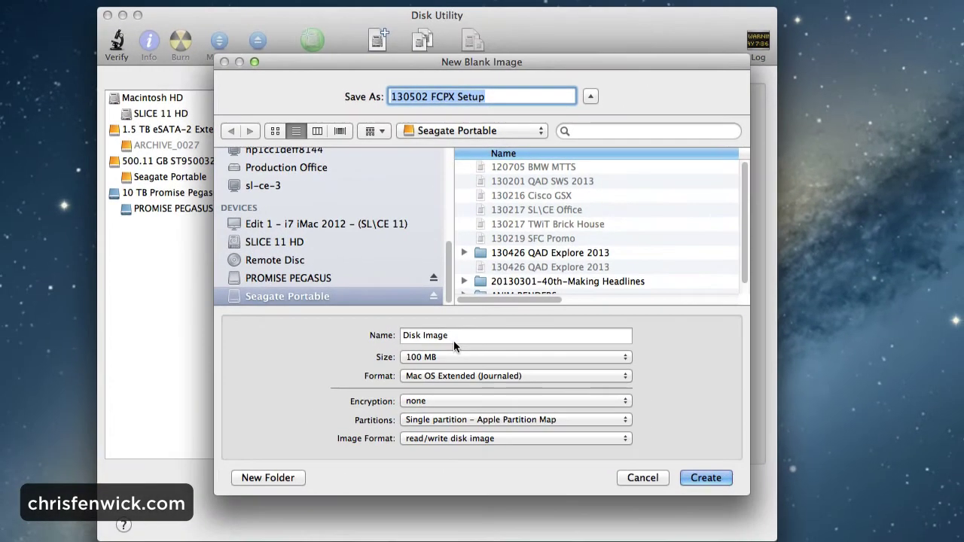
triple_click(455, 339)
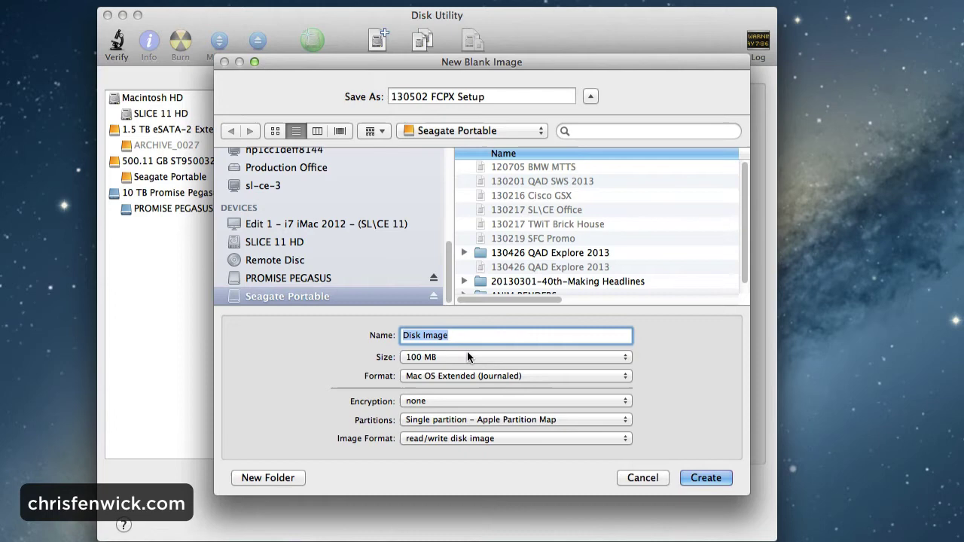
key(super+v)
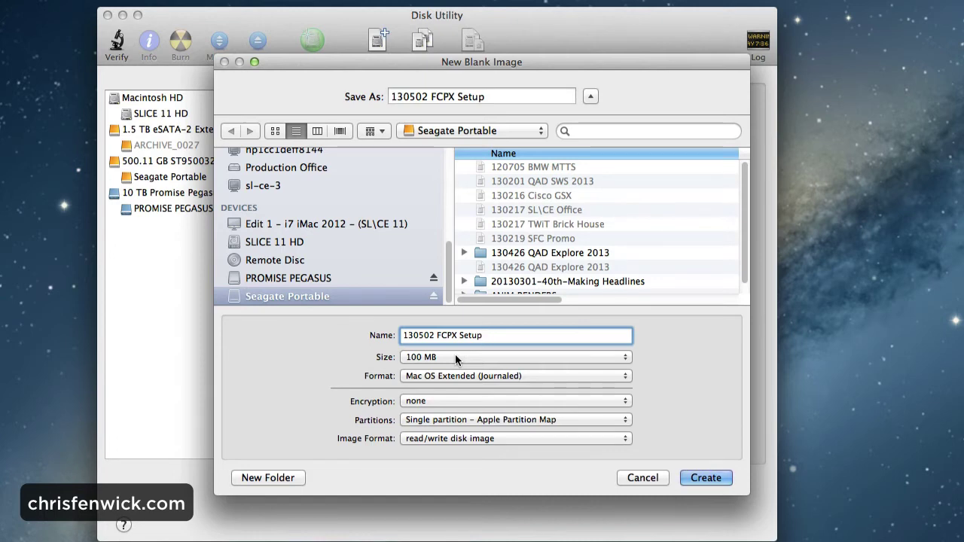
- Set the new disk image to a custom size of 10 GB
click(455, 357)
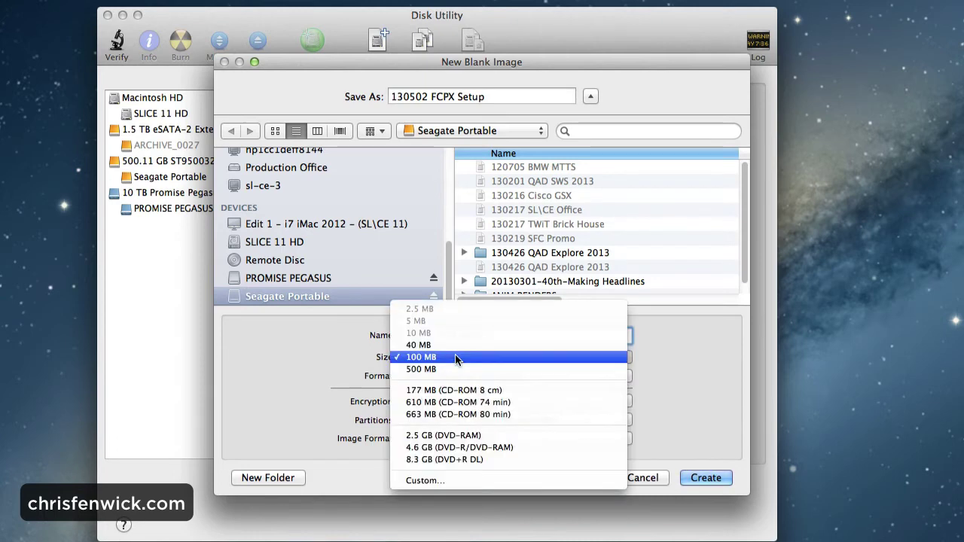
click(453, 479)
click(509, 109)
click(515, 117)
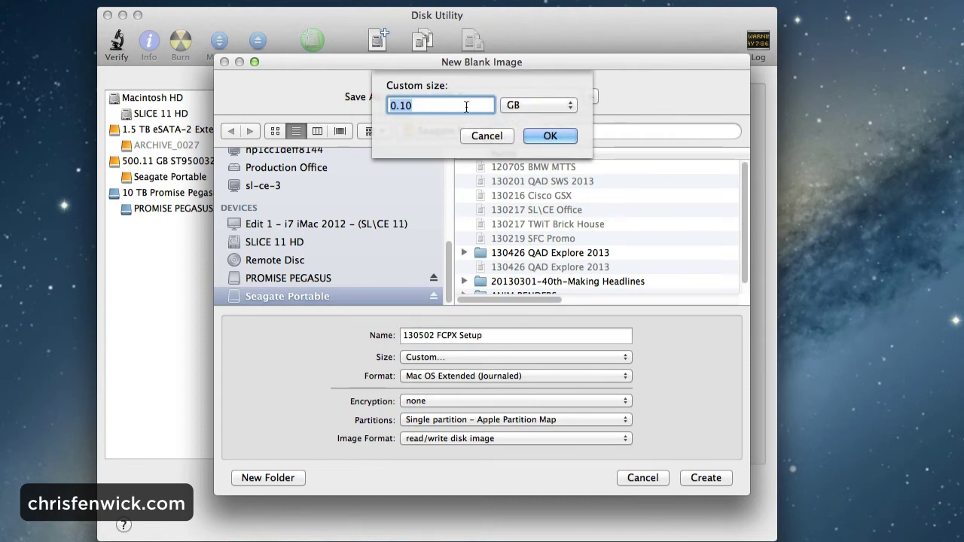
text(10)
key(Return)
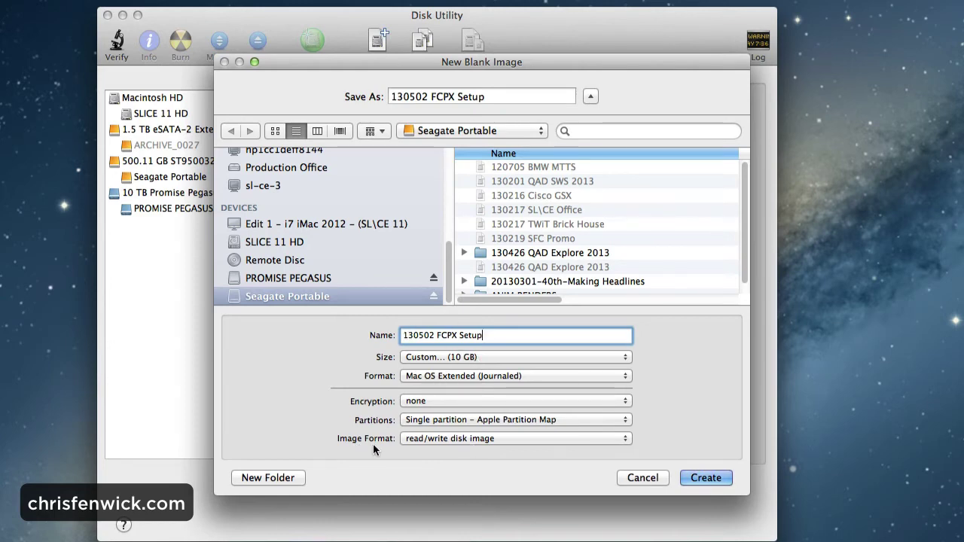
- Set the image format to sparse disk image, create the image and quit Disk Utility
click(445, 439)
click(453, 411)
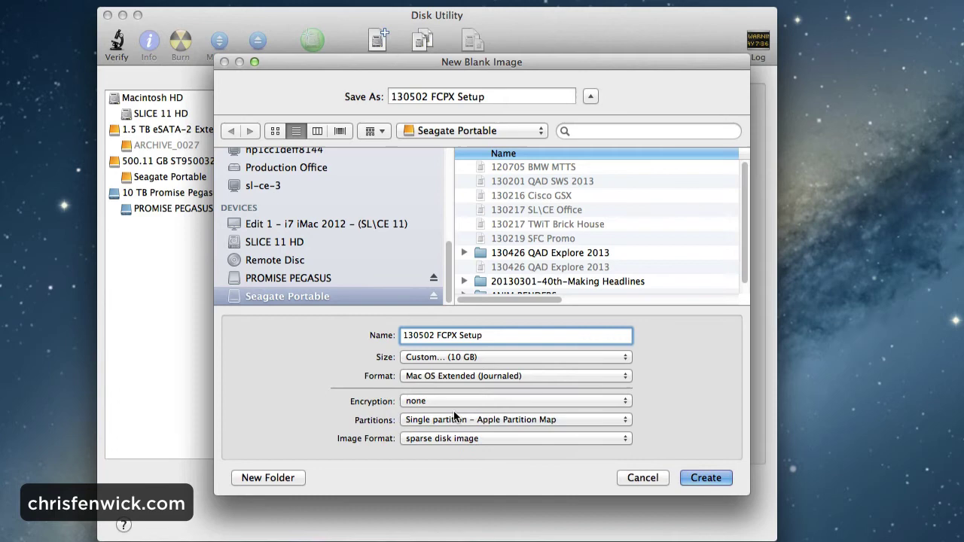
click(704, 478)
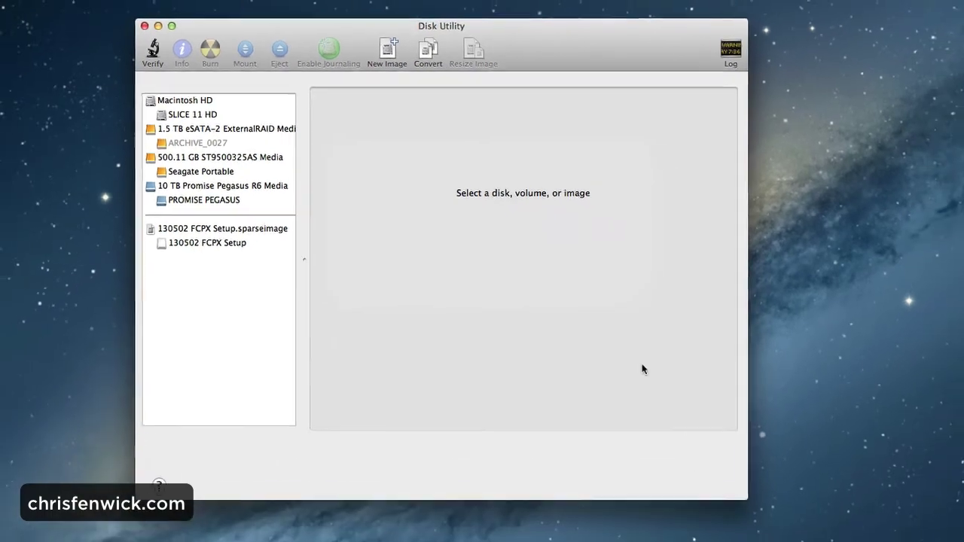
key(super+q)
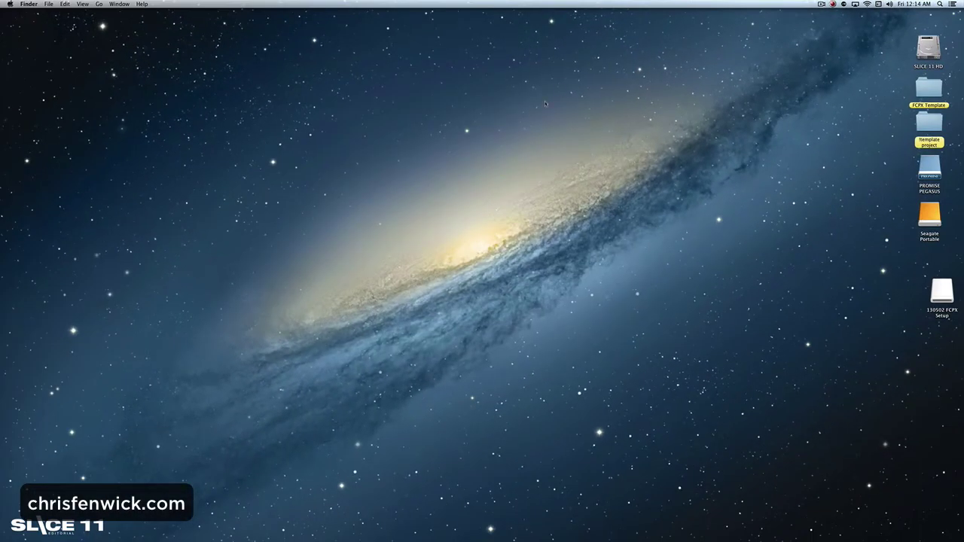
- Copy the "!template project" folder from the FCPX Template folder onto the 130502 FCPX Setup disk
drag(942, 293, 929, 277)
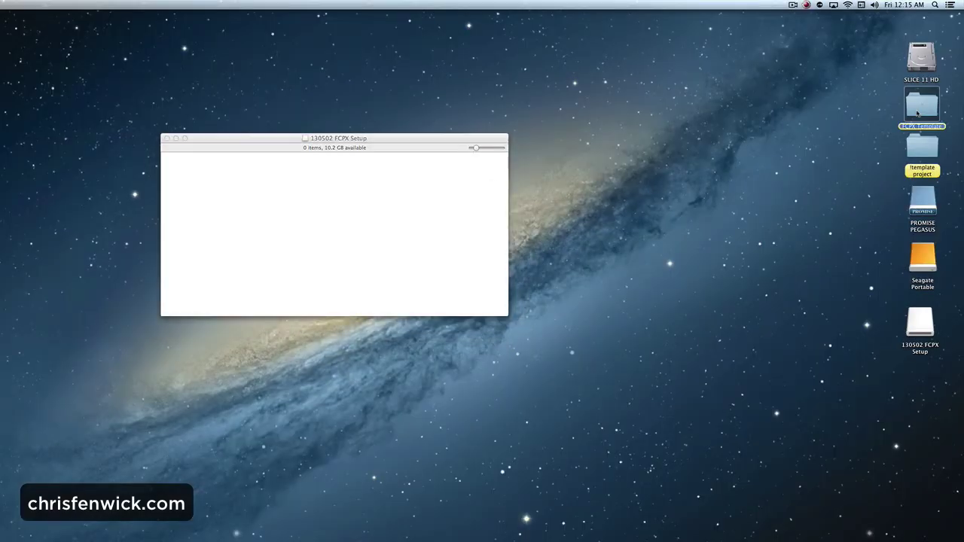
double_click(927, 105)
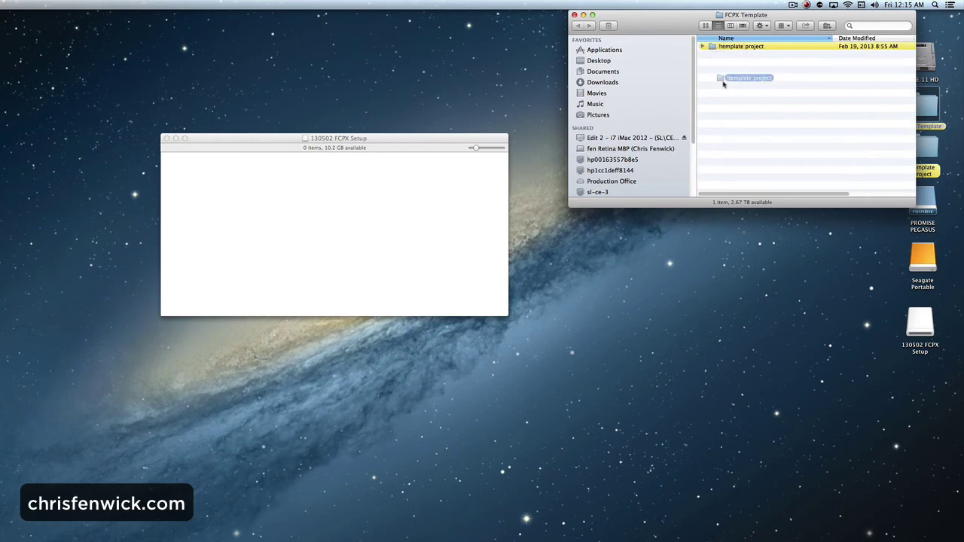
drag(723, 84, 309, 195)
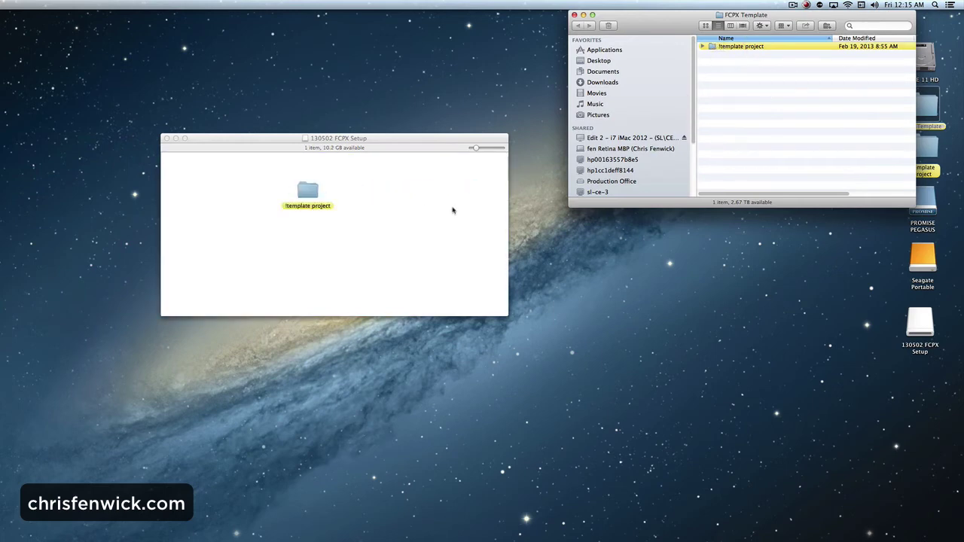
click(389, 141)
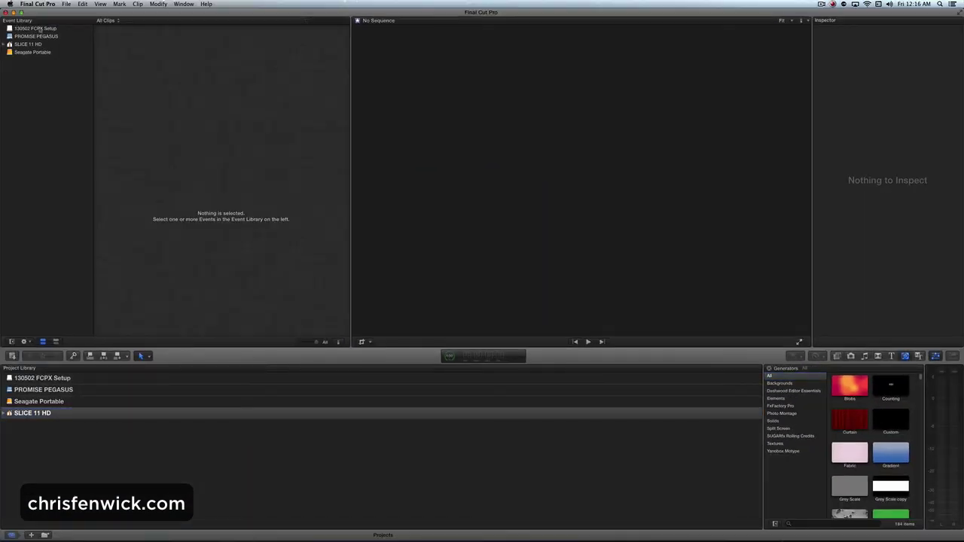
- In Final Cut Pro, create a new event on the 130502 FCPX Setup disk and name it "130502 FCPX Setup"
click(39, 29)
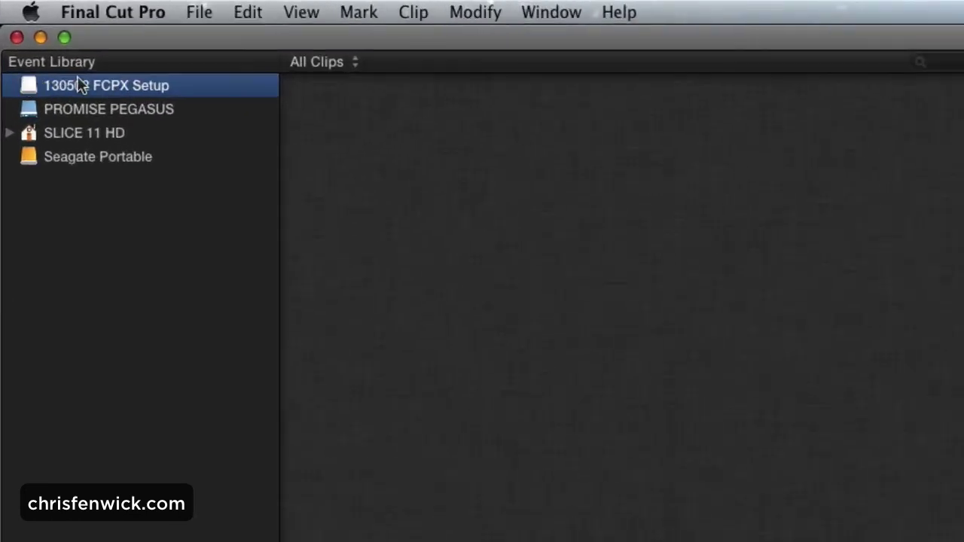
click(211, 13)
click(212, 95)
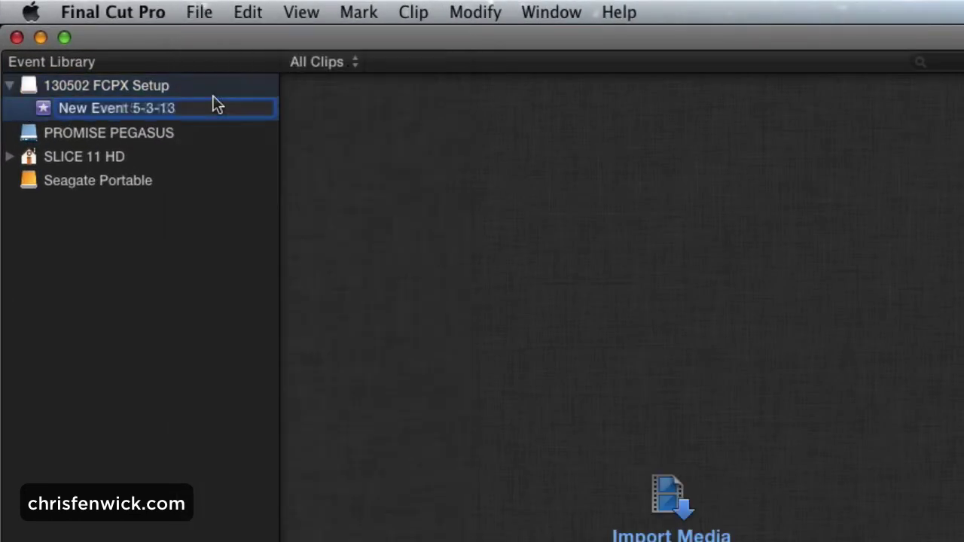
key(super+v)
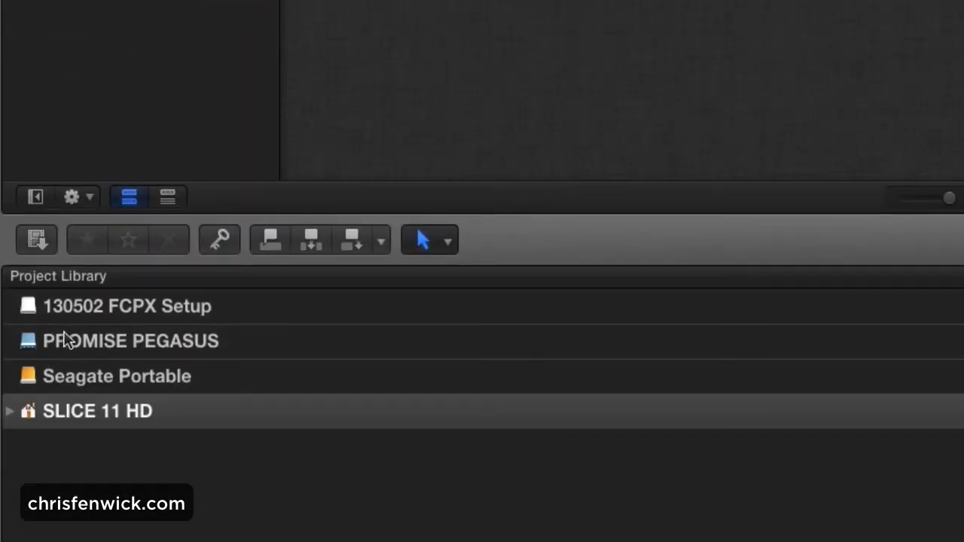
- Create a project named "Client_Show_Element_V01" on the 130502 FCPX Setup disk, with 130502 FCPX Setup as its default event
click(97, 309)
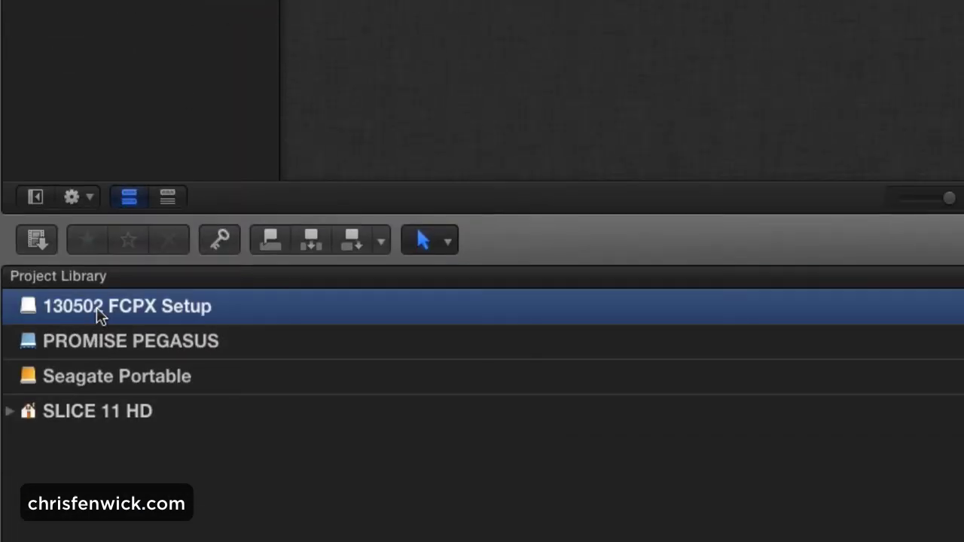
right_click(97, 309)
click(178, 321)
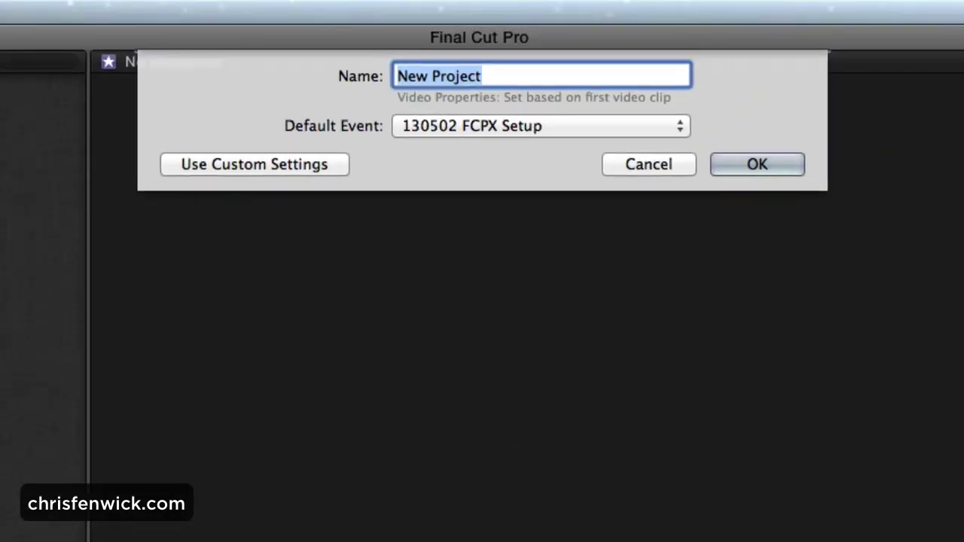
text(C)
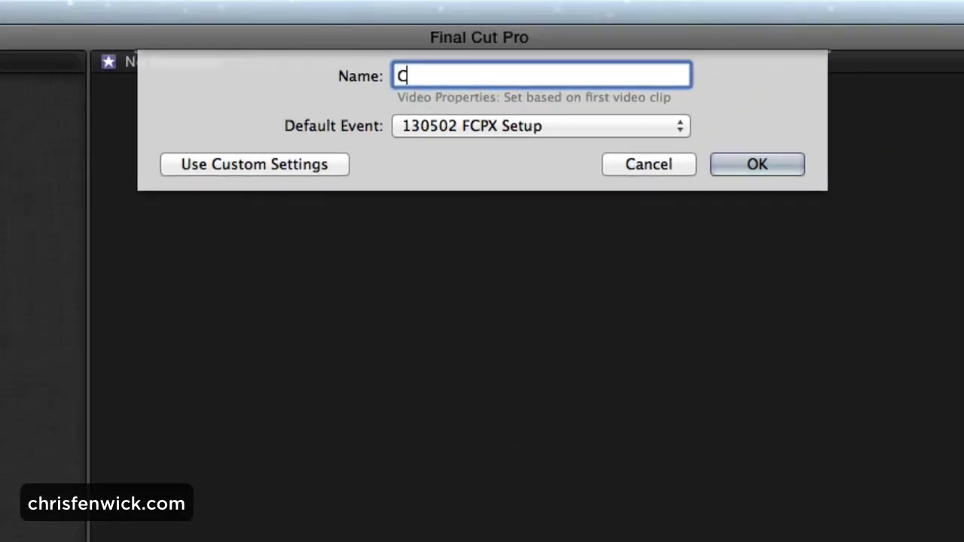
text(lient_Show_)
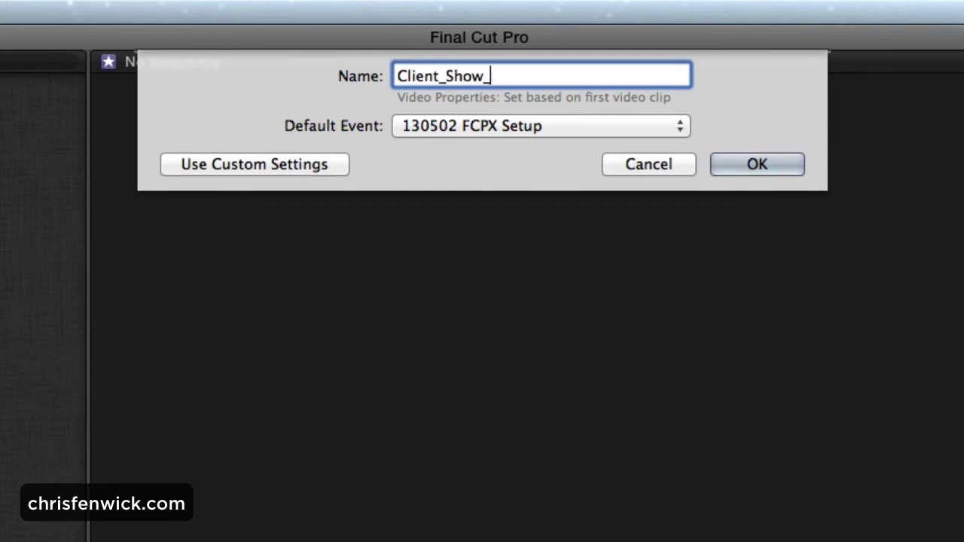
text(Element)
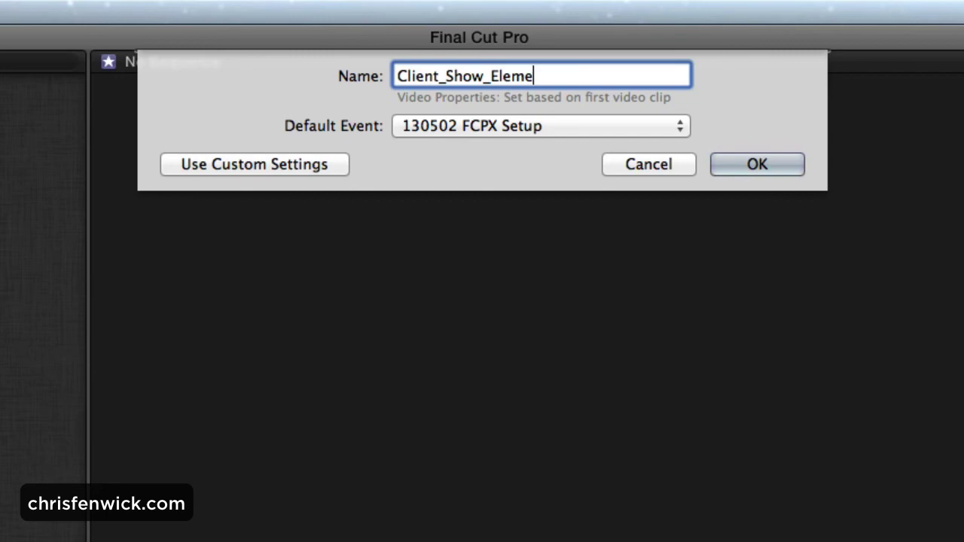
text(_V01)
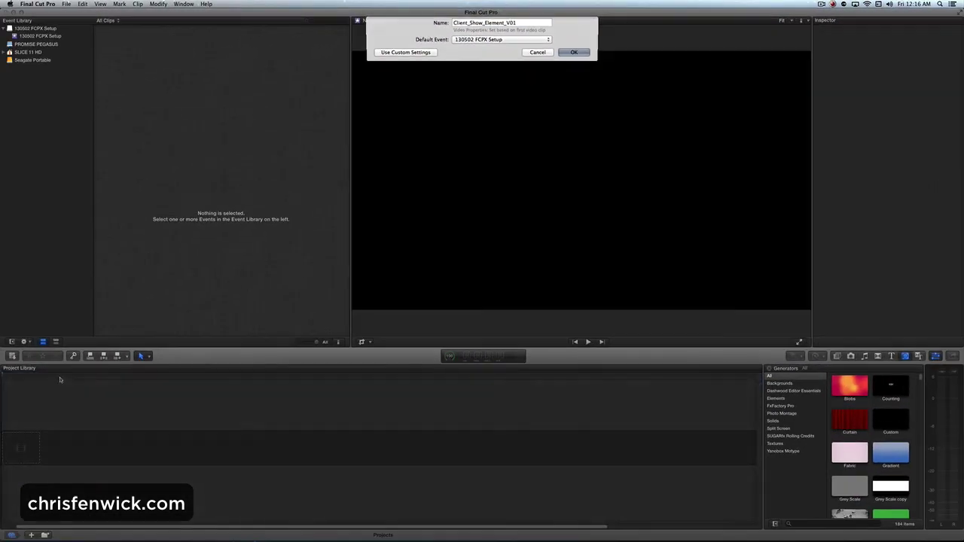
key(Return)
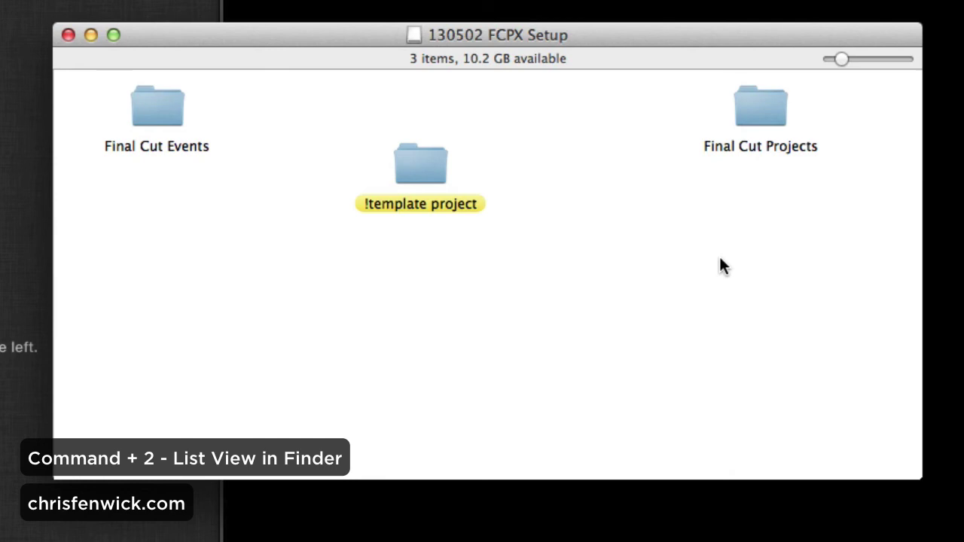
- In Finder, show the 130502 FCPX Setup disk as a list and examine the subfolders of "!template project"
key(super+2)
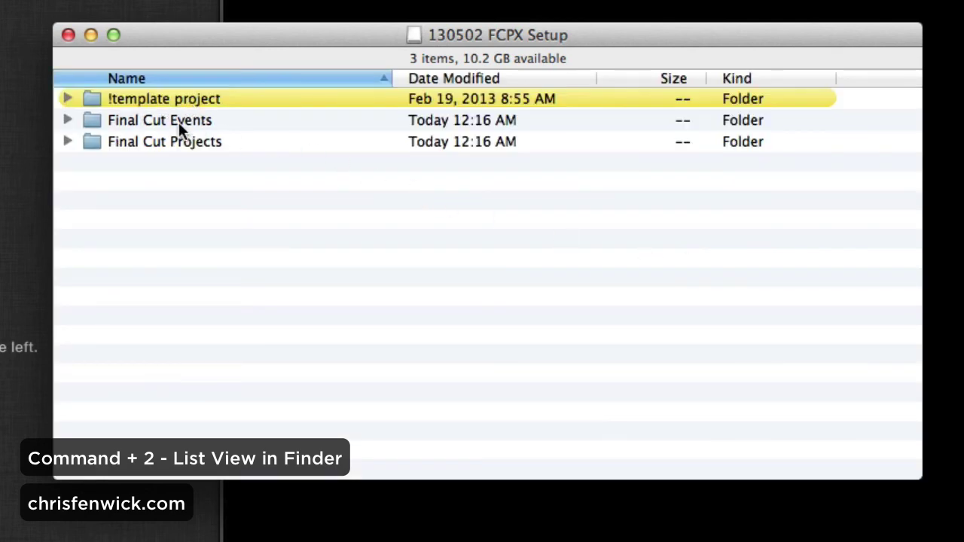
click(68, 98)
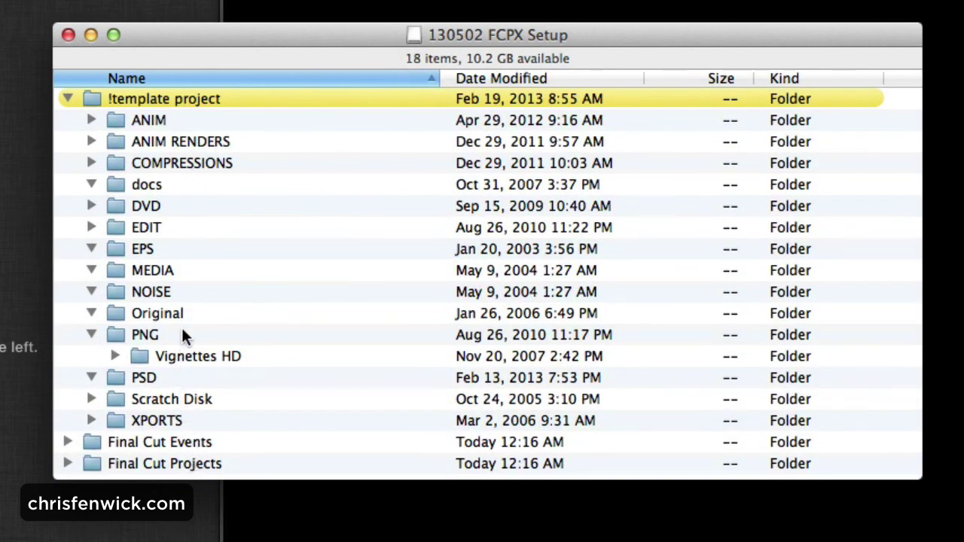
click(64, 96)
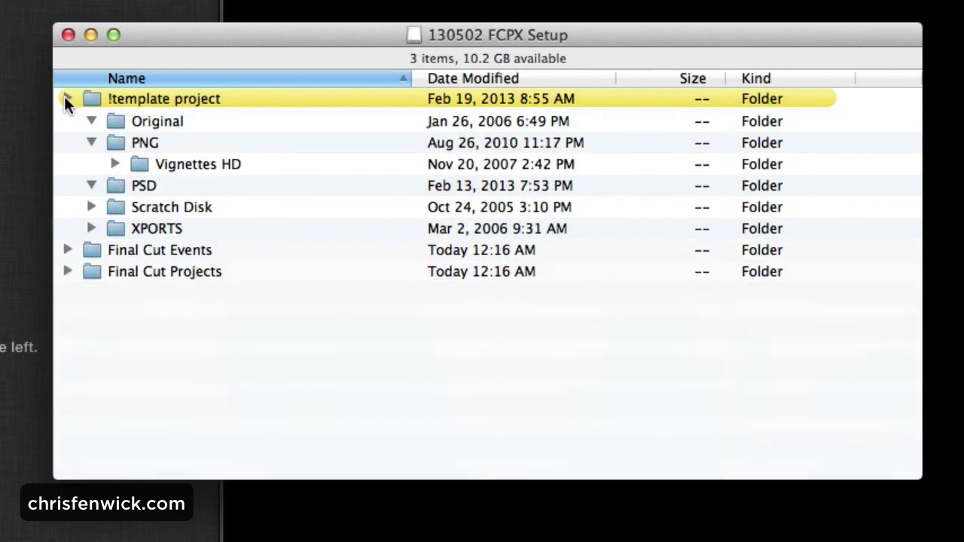